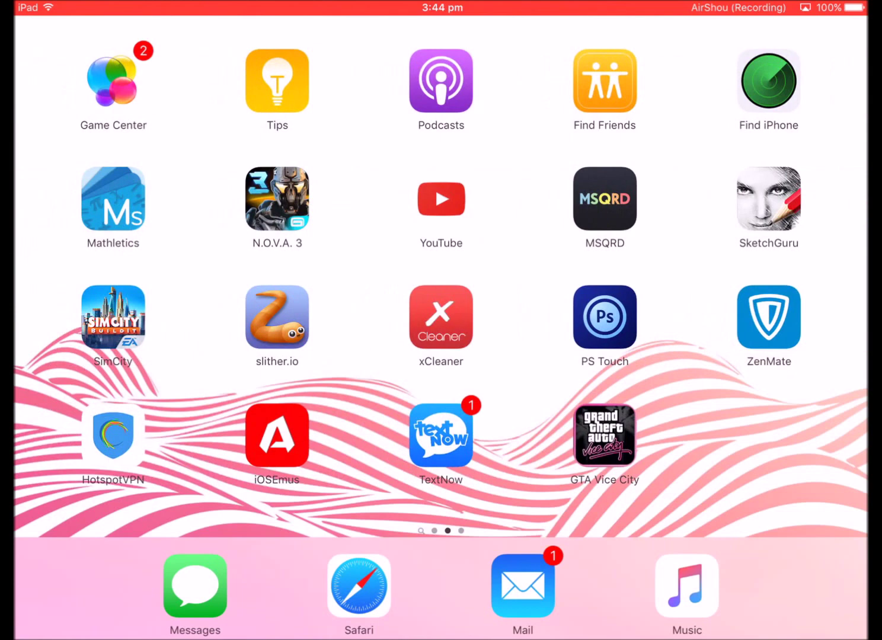
Page through the Home Screen and try loading iosemus.com in Safari
{"action": "mouse_move", "coordinate": [620, 448]}
{"action": "left_mouse_down"}
{"action": "mouse_move", "coordinate": [207, 447]}
{"action": "mouse_move", "coordinate": [621, 448]}
{"action": "left_mouse_up"}
{"action": "left_click_drag", "start_coordinate": [620, 448], "coordinate": [206, 447]}
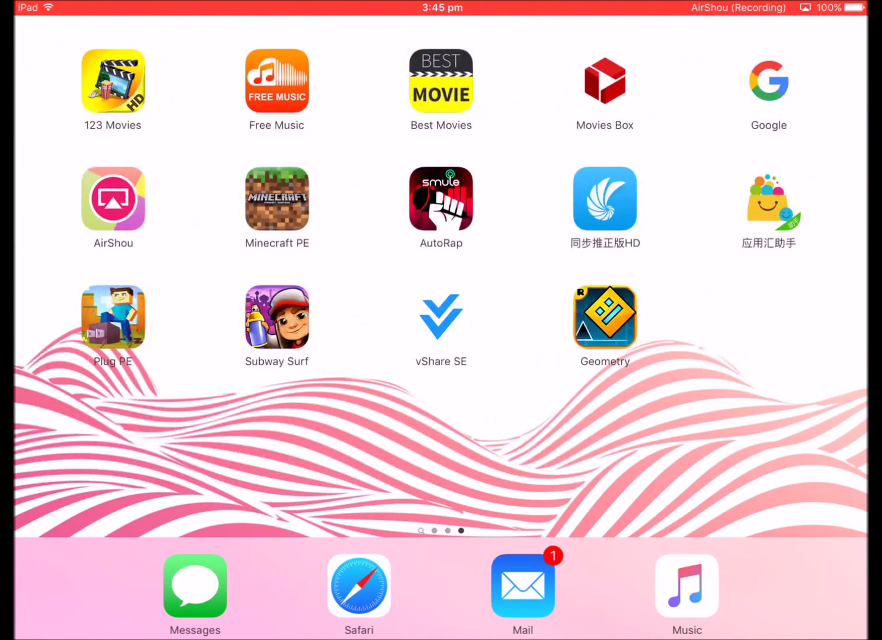
{"action": "left_click_drag", "start_coordinate": [206, 448], "coordinate": [620, 447]}
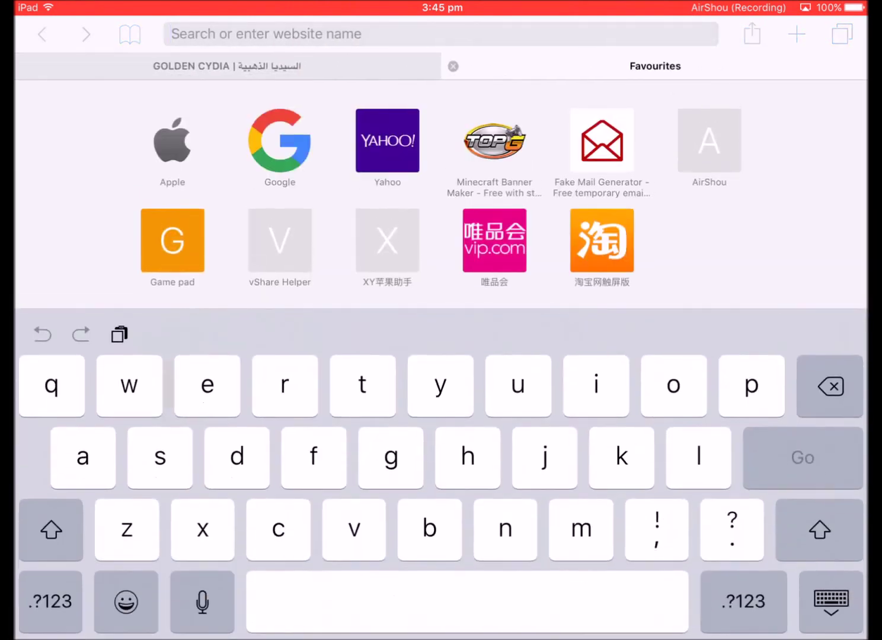
{"action": "type", "text": "iosemus."}
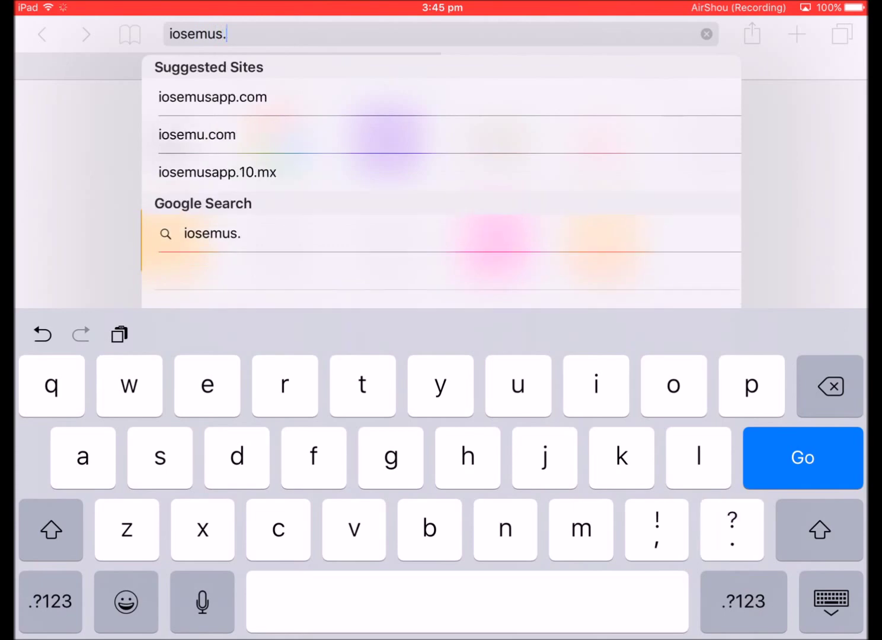
{"action": "type", "text": "com"}
{"action": "key", "text": "Return"}
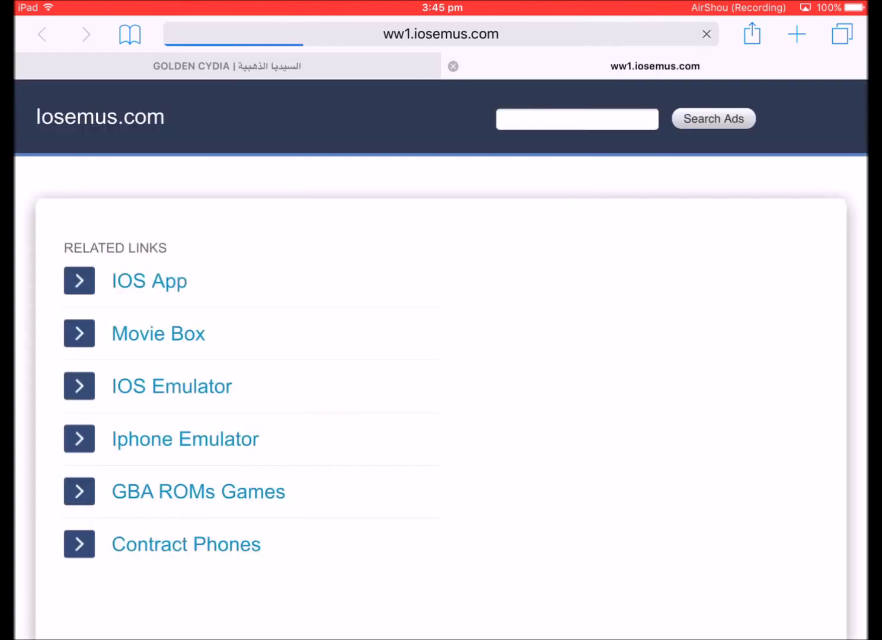
Search Google for iosemus, open the iosem.us result, and request the device download
{"action": "left_click", "coordinate": [441, 34]}
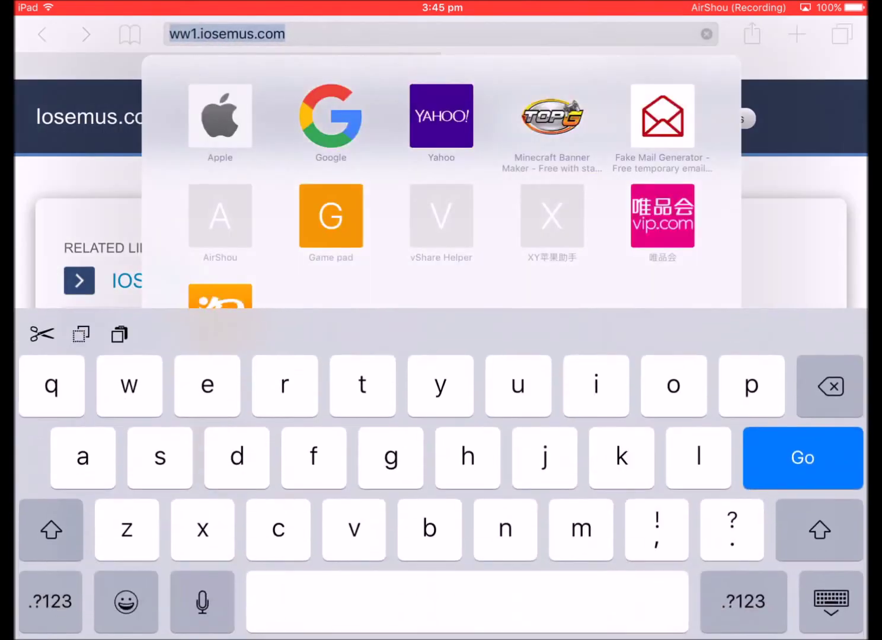
{"action": "left_click", "coordinate": [706, 34]}
{"action": "type", "text": "io"}
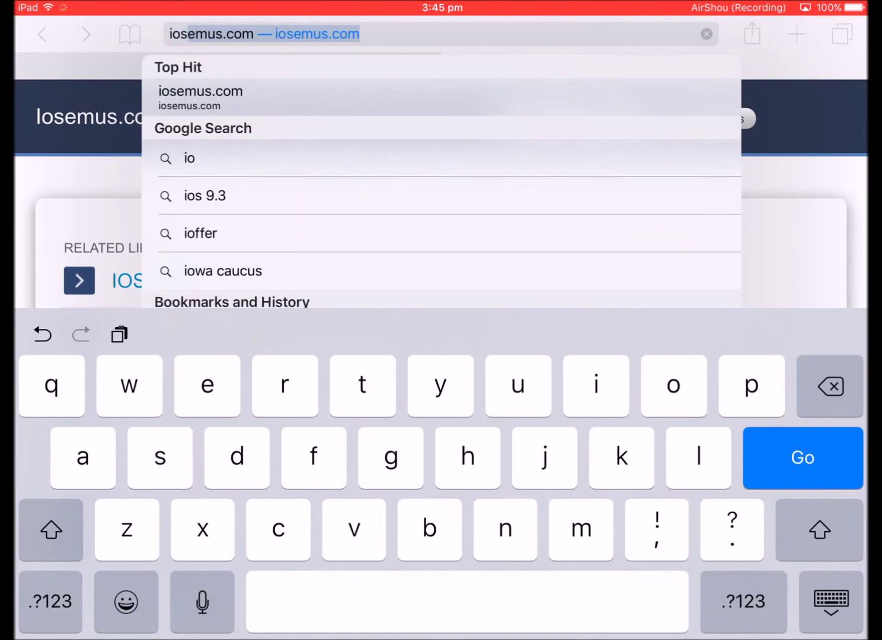
{"action": "type", "text": "semus"}
{"action": "left_click", "coordinate": [467, 602]}
{"action": "left_click", "coordinate": [802, 458]}
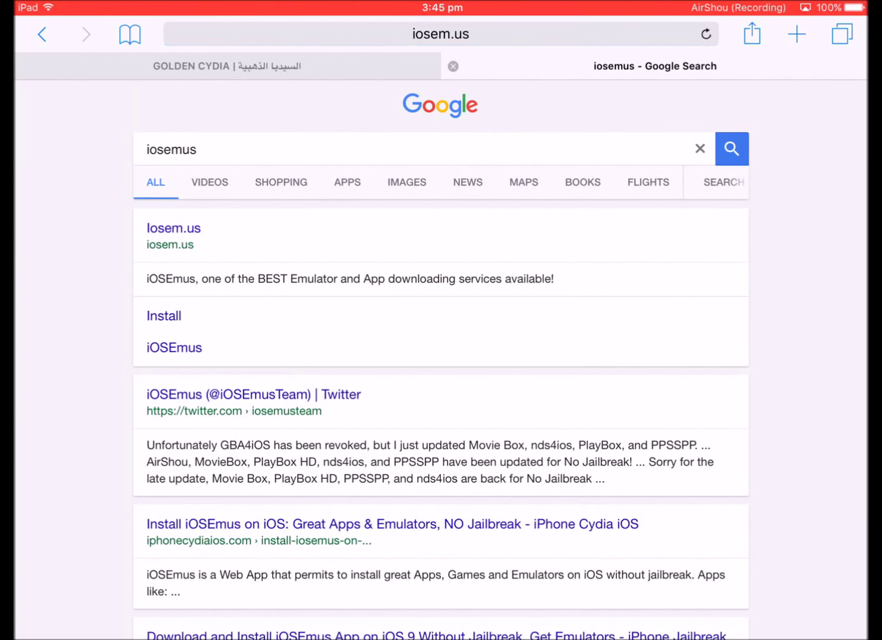
{"action": "left_click", "coordinate": [173, 227]}
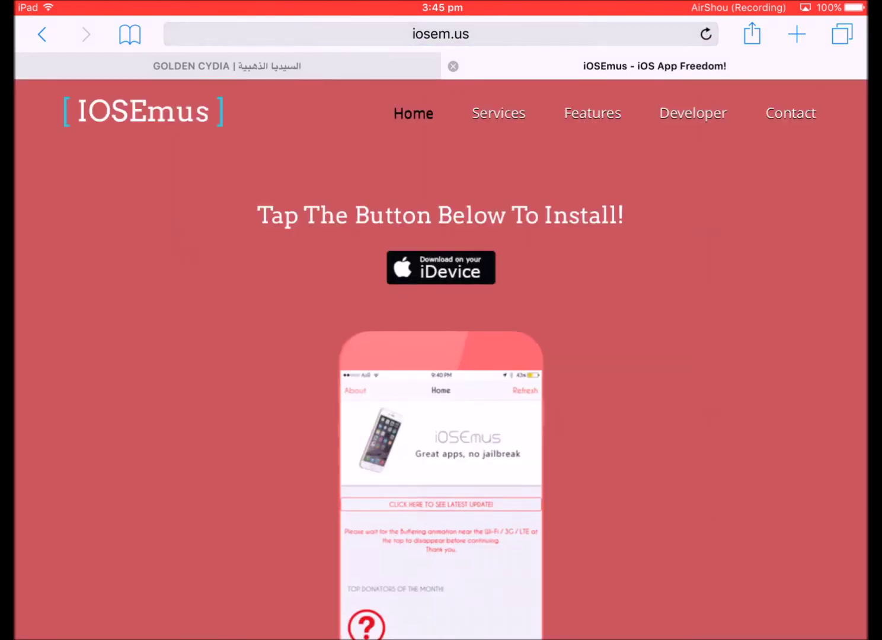
{"action": "scroll", "coordinate": [441, 346], "scroll_direction": "down", "scroll_amount": 8}
{"action": "scroll", "coordinate": [442, 344], "scroll_direction": "up", "scroll_amount": 7}
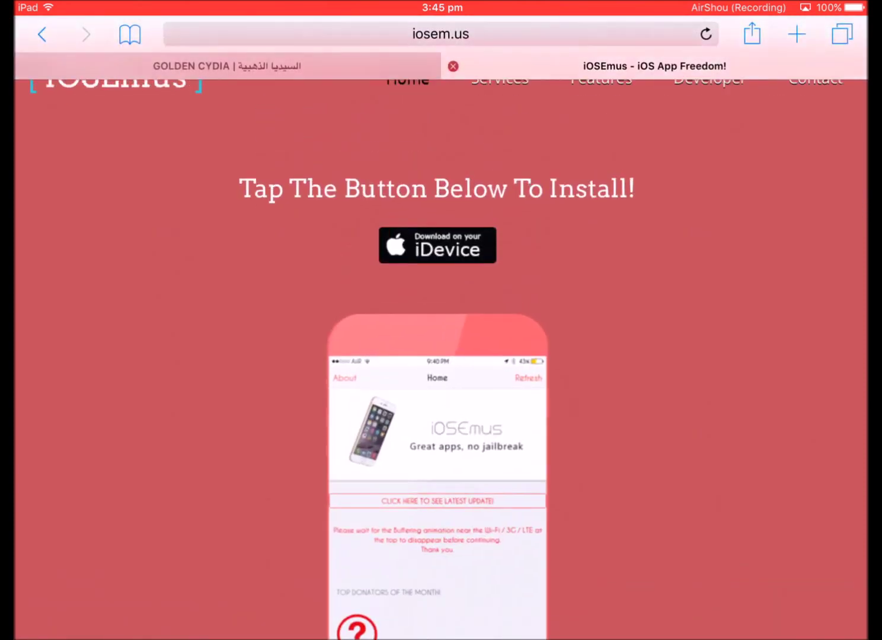
{"action": "scroll", "coordinate": [441, 310], "scroll_direction": "up", "scroll_amount": 5}
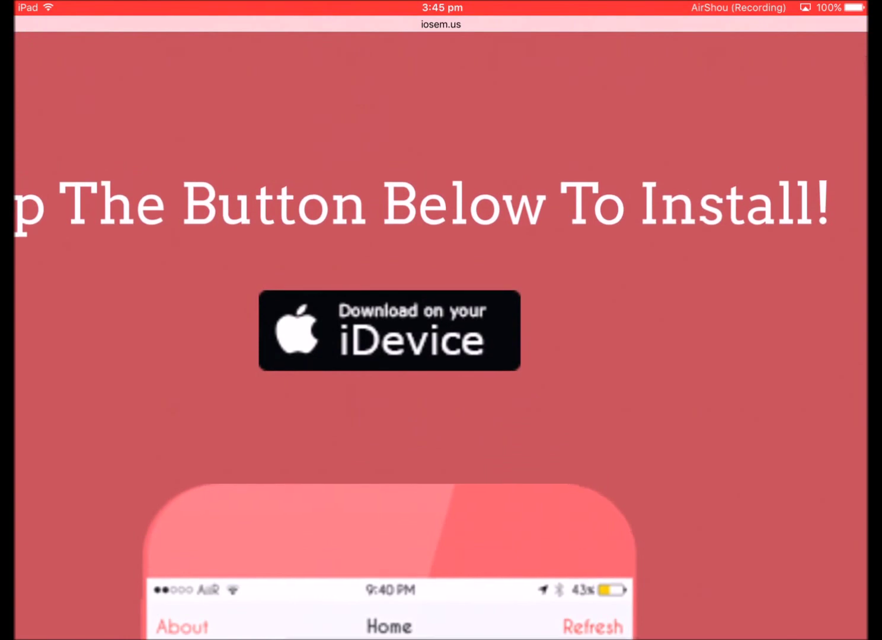
{"action": "scroll", "coordinate": [441, 311], "scroll_direction": "down", "scroll_amount": 5}
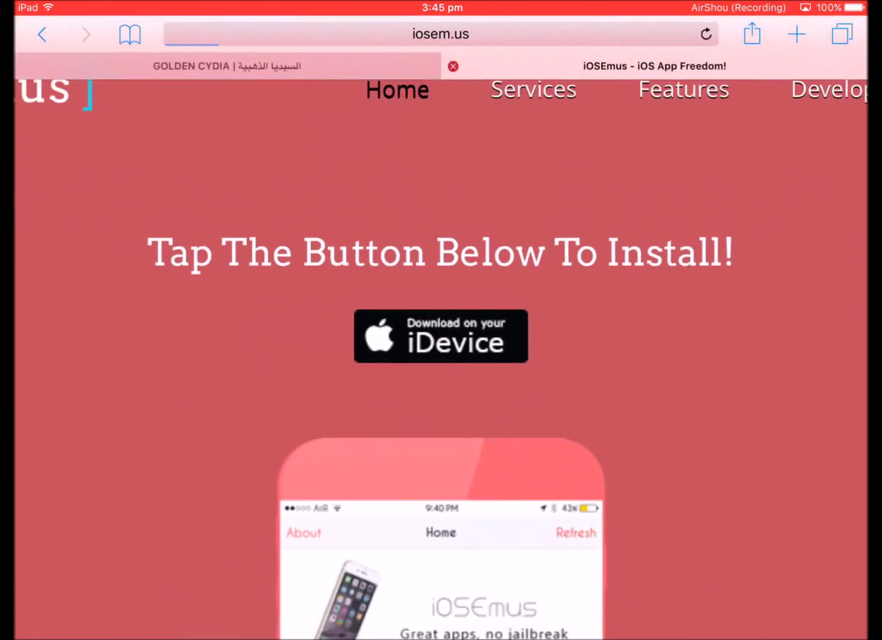
{"action": "left_click", "coordinate": [442, 337]}
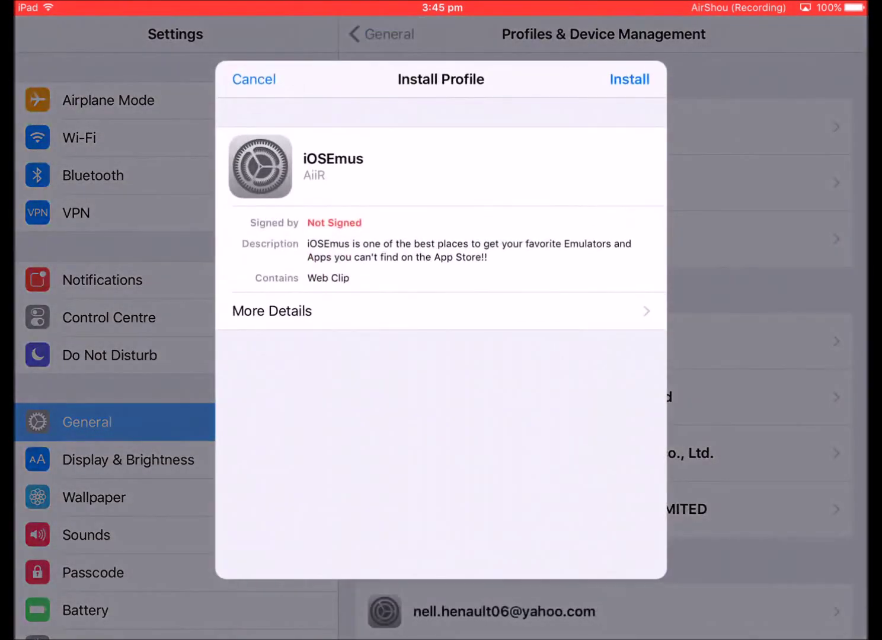
Accept all Install prompts for the unsigned iOSEmus profile, then return Home
{"action": "left_click", "coordinate": [629, 79]}
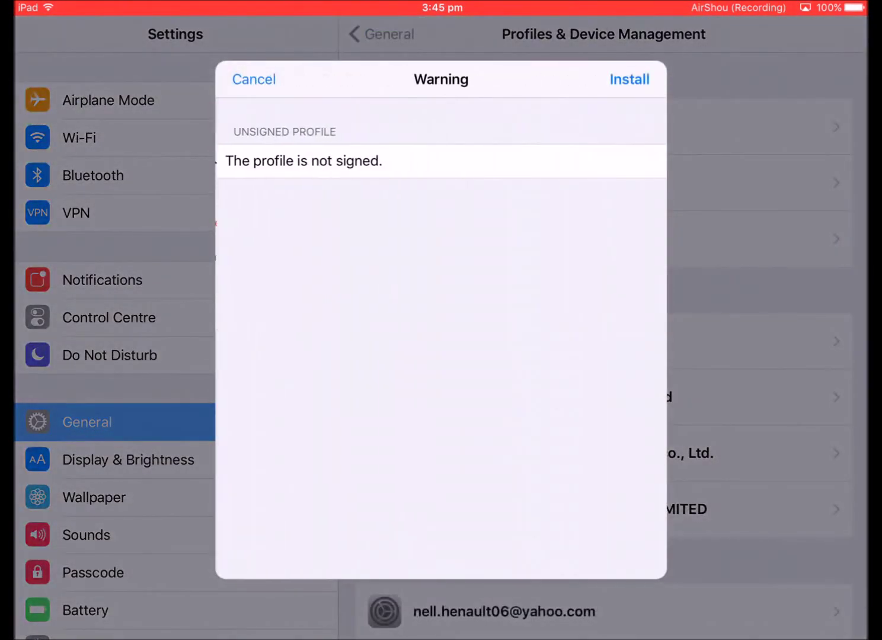
{"action": "left_click", "coordinate": [630, 79]}
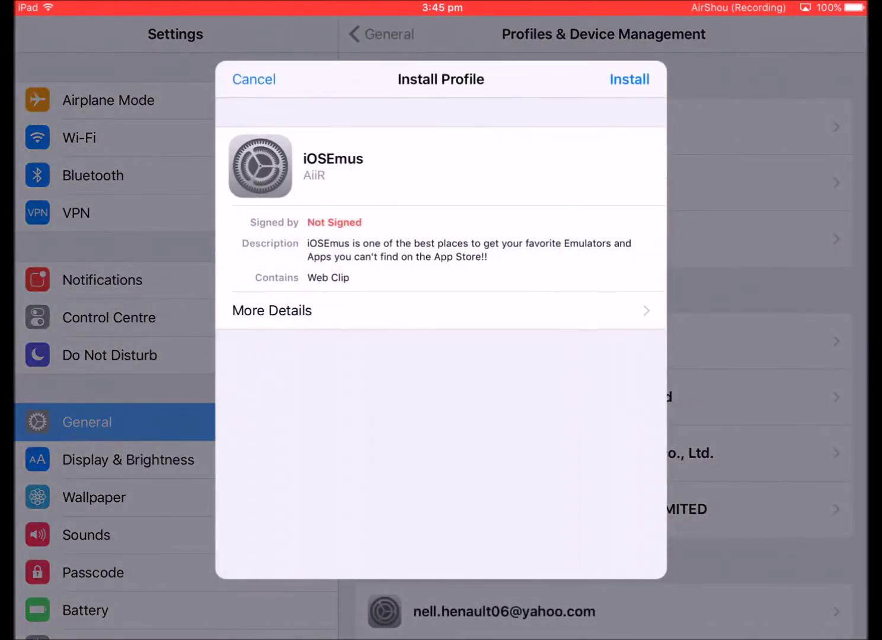
{"action": "left_click", "coordinate": [629, 80]}
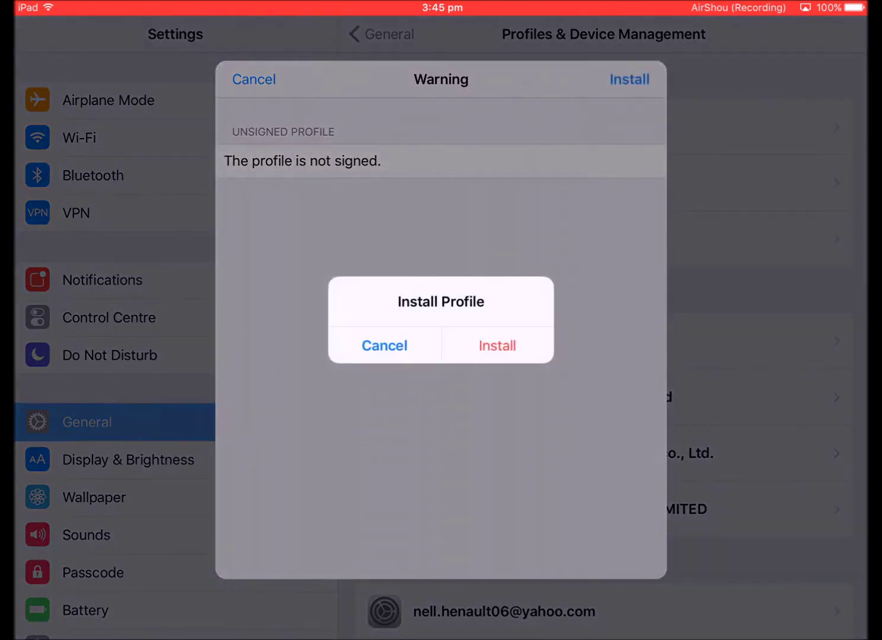
{"action": "left_click", "coordinate": [499, 346]}
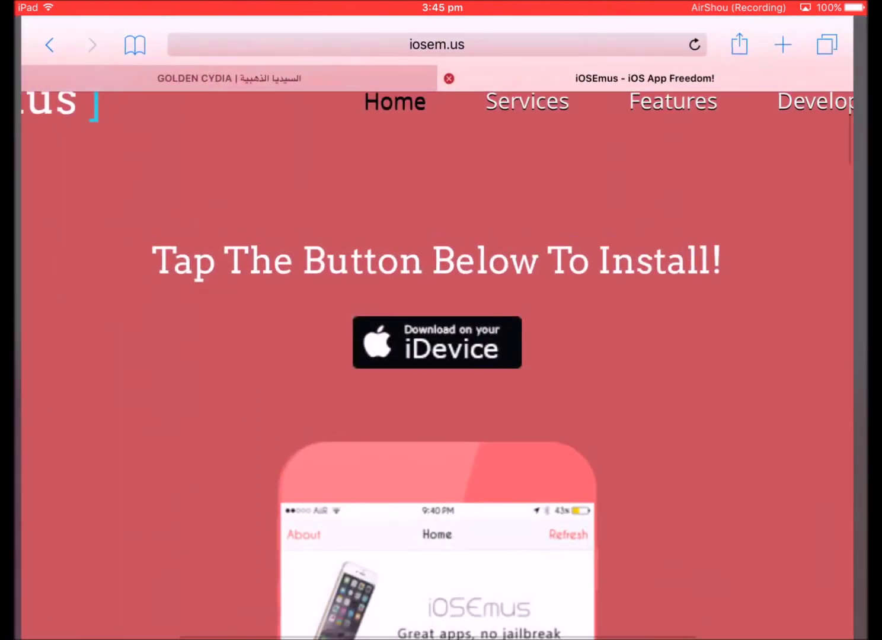
{"action": "key", "text": "super"}
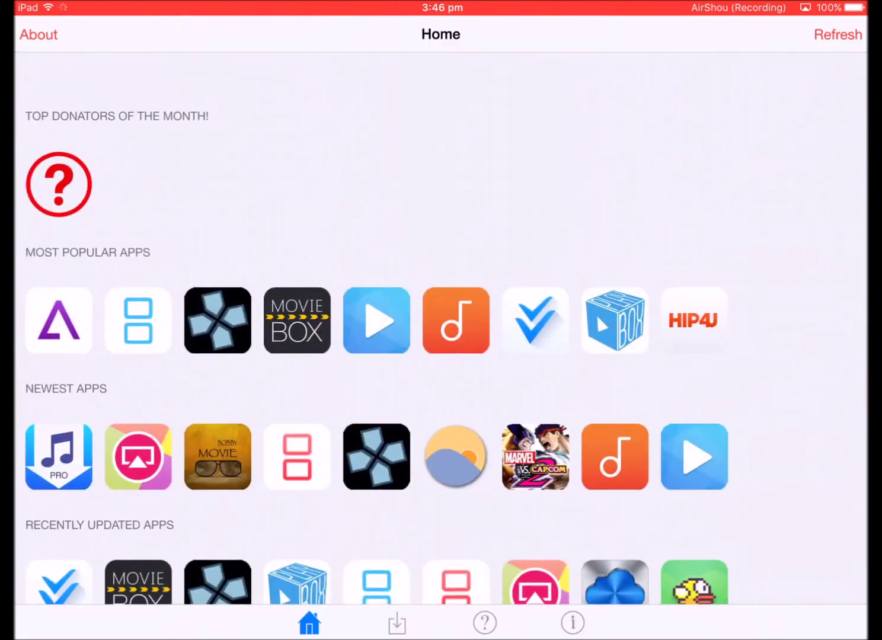
{"action": "scroll", "coordinate": [441, 321], "scroll_direction": "down", "scroll_amount": 3}
Start the HiPStore install from iOSEmus, allow HiP4U to install, and return Home
{"action": "left_click", "coordinate": [397, 623]}
{"action": "scroll", "coordinate": [441, 321], "scroll_direction": "down", "scroll_amount": 2}
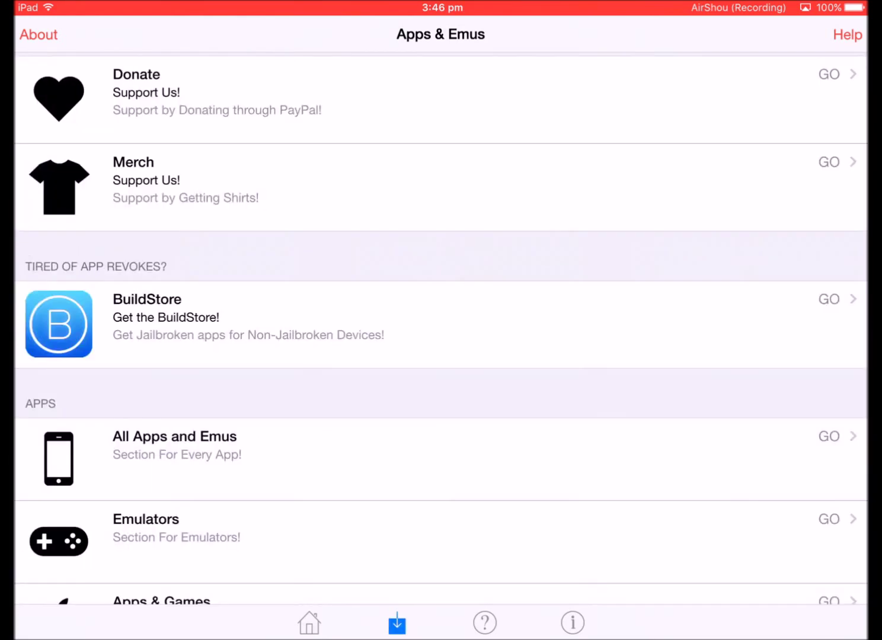
{"action": "scroll", "coordinate": [441, 345], "scroll_direction": "down", "scroll_amount": 10}
{"action": "scroll", "coordinate": [441, 345], "scroll_direction": "down", "scroll_amount": 10}
{"action": "scroll", "coordinate": [441, 345], "scroll_direction": "down", "scroll_amount": 10}
{"action": "scroll", "coordinate": [441, 345], "scroll_direction": "down", "scroll_amount": 5}
{"action": "scroll", "coordinate": [441, 346], "scroll_direction": "down", "scroll_amount": 3}
{"action": "scroll", "coordinate": [442, 346], "scroll_direction": "up", "scroll_amount": 6}
{"action": "scroll", "coordinate": [441, 345], "scroll_direction": "up", "scroll_amount": 5}
{"action": "scroll", "coordinate": [441, 345], "scroll_direction": "up", "scroll_amount": 5}
{"action": "scroll", "coordinate": [441, 346], "scroll_direction": "up", "scroll_amount": 5}
{"action": "scroll", "coordinate": [441, 344], "scroll_direction": "up", "scroll_amount": 5}
{"action": "scroll", "coordinate": [441, 345], "scroll_direction": "up", "scroll_amount": 4}
{"action": "scroll", "coordinate": [442, 344], "scroll_direction": "up", "scroll_amount": 4}
{"action": "scroll", "coordinate": [441, 345], "scroll_direction": "up", "scroll_amount": 4}
{"action": "scroll", "coordinate": [441, 345], "scroll_direction": "up", "scroll_amount": 6}
{"action": "scroll", "coordinate": [441, 345], "scroll_direction": "up", "scroll_amount": 2}
{"action": "scroll", "coordinate": [441, 345], "scroll_direction": "down", "scroll_amount": 4}
{"action": "scroll", "coordinate": [442, 344], "scroll_direction": "down", "scroll_amount": 1}
{"action": "scroll", "coordinate": [441, 345], "scroll_direction": "down", "scroll_amount": 1}
{"action": "scroll", "coordinate": [441, 345], "scroll_direction": "down", "scroll_amount": 4}
{"action": "scroll", "coordinate": [442, 344], "scroll_direction": "down", "scroll_amount": 4}
{"action": "scroll", "coordinate": [441, 345], "scroll_direction": "down", "scroll_amount": 4}
{"action": "scroll", "coordinate": [441, 344], "scroll_direction": "down", "scroll_amount": 2}
{"action": "scroll", "coordinate": [442, 345], "scroll_direction": "down", "scroll_amount": 1}
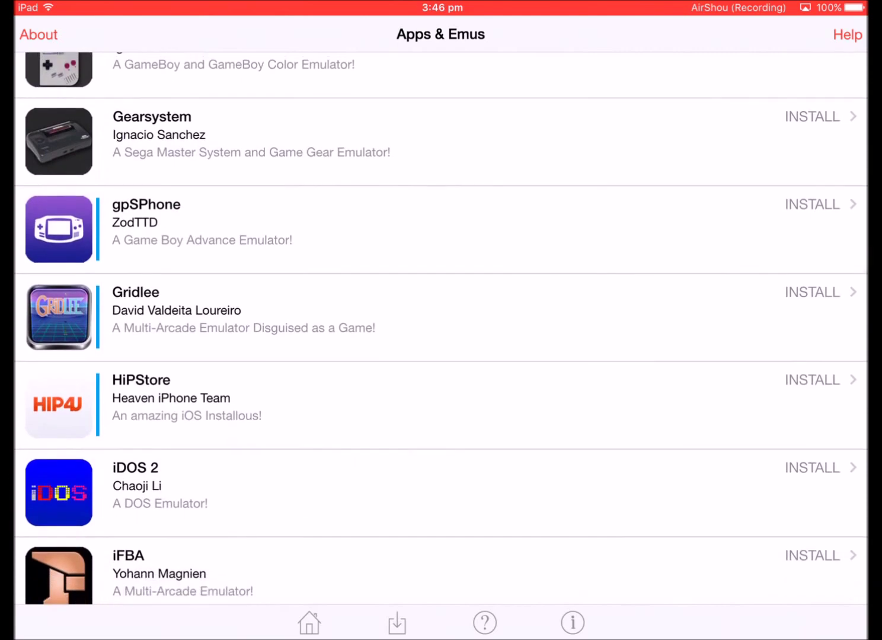
{"action": "scroll", "coordinate": [441, 400], "scroll_direction": "down", "scroll_amount": 1}
{"action": "left_click", "coordinate": [441, 386]}
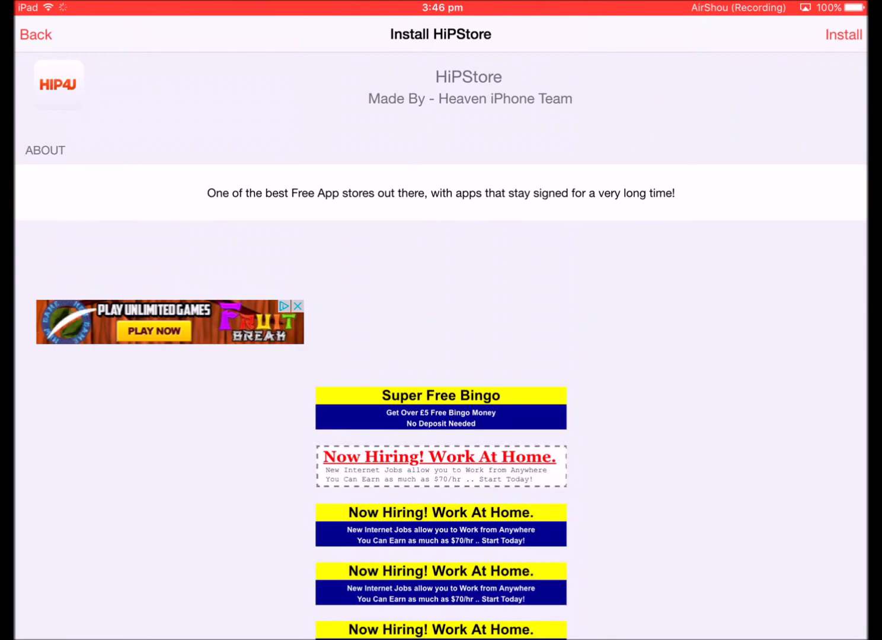
{"action": "left_click", "coordinate": [844, 35]}
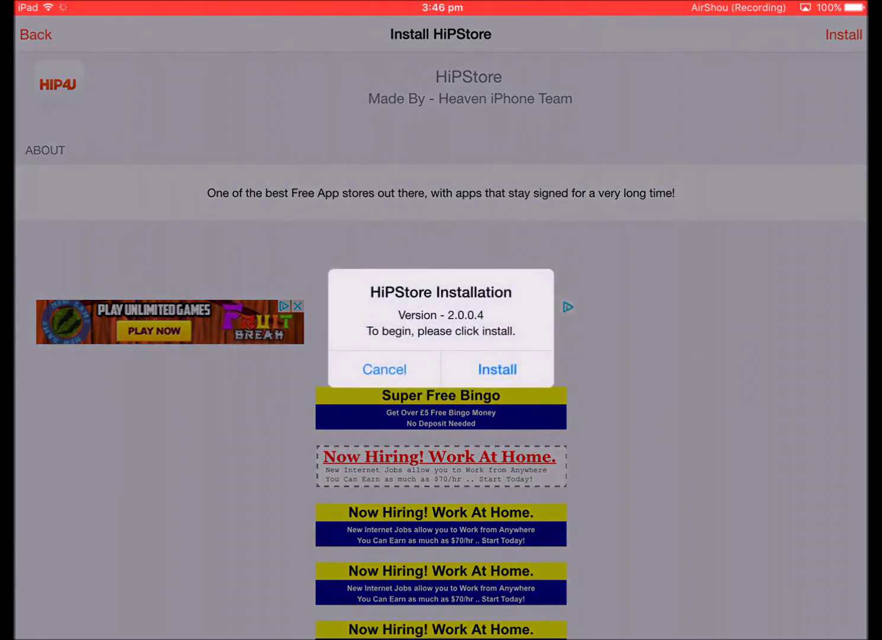
{"action": "left_click", "coordinate": [497, 370]}
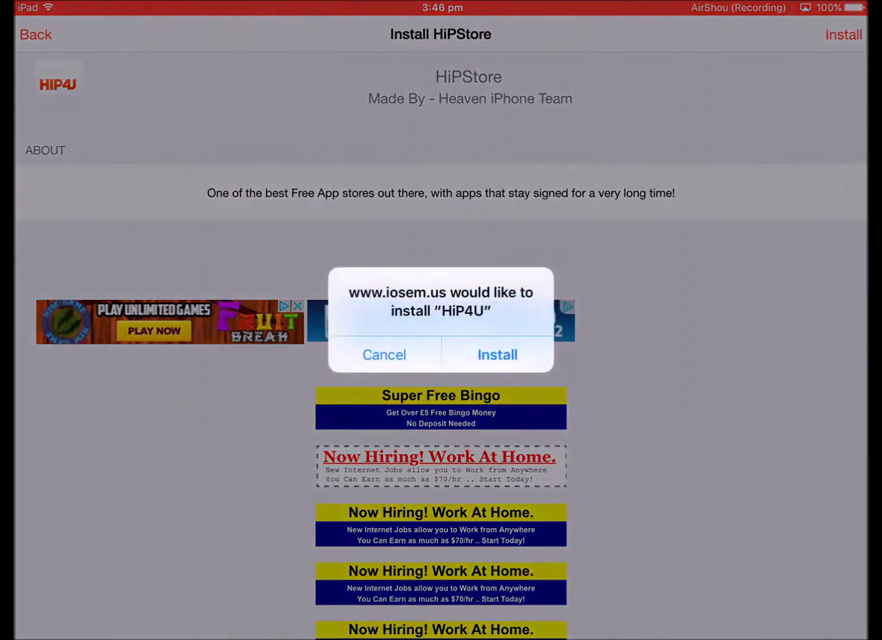
{"action": "left_click", "coordinate": [497, 355]}
{"action": "key", "text": "super"}
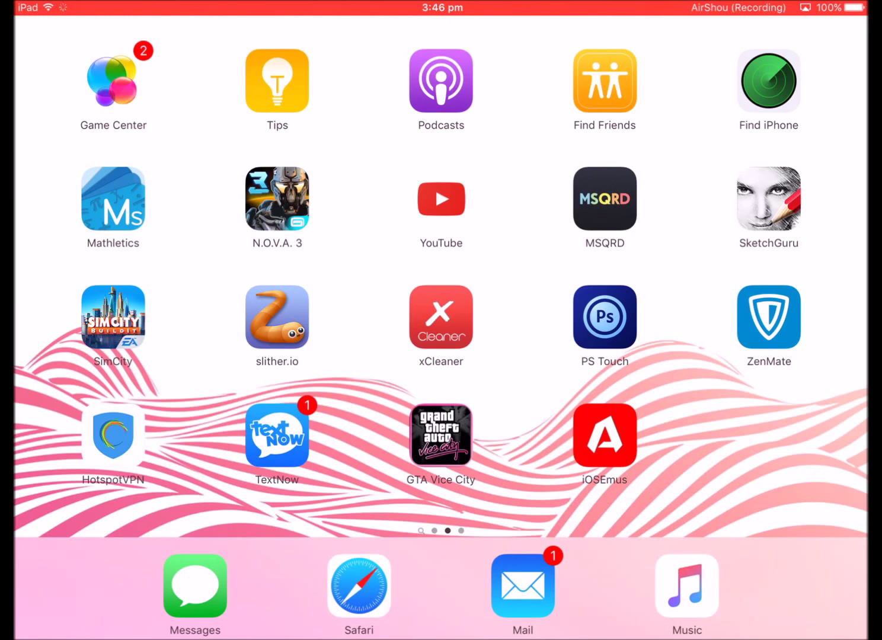
Page through the Home Screen and Retry the failed HiP4U download
{"action": "mouse_move", "coordinate": [620, 275]}
{"action": "left_mouse_down"}
{"action": "mouse_move", "coordinate": [207, 275]}
{"action": "mouse_move", "coordinate": [620, 276]}
{"action": "left_mouse_up"}
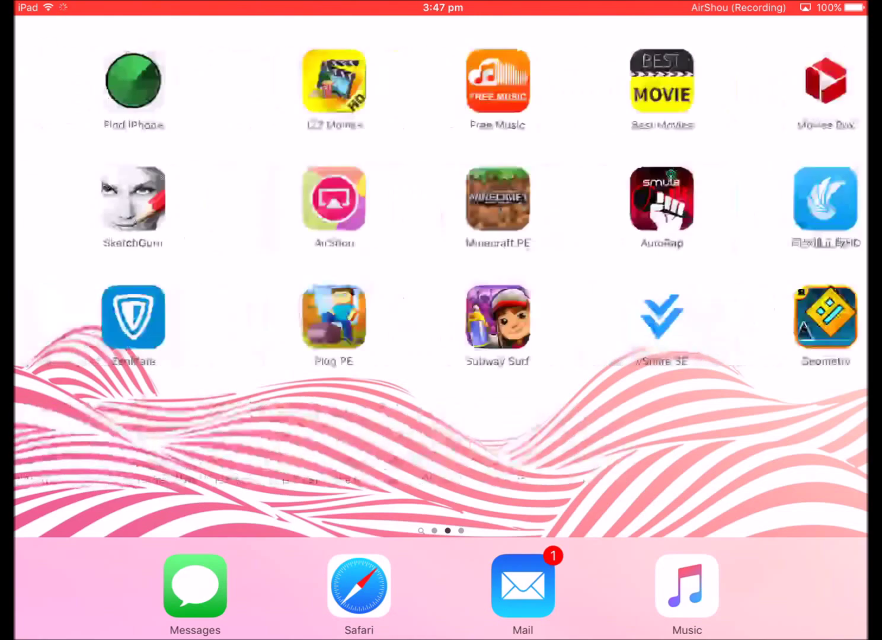
{"action": "mouse_move", "coordinate": [621, 276]}
{"action": "left_mouse_down"}
{"action": "mouse_move", "coordinate": [207, 276]}
{"action": "mouse_move", "coordinate": [620, 276]}
{"action": "left_mouse_up"}
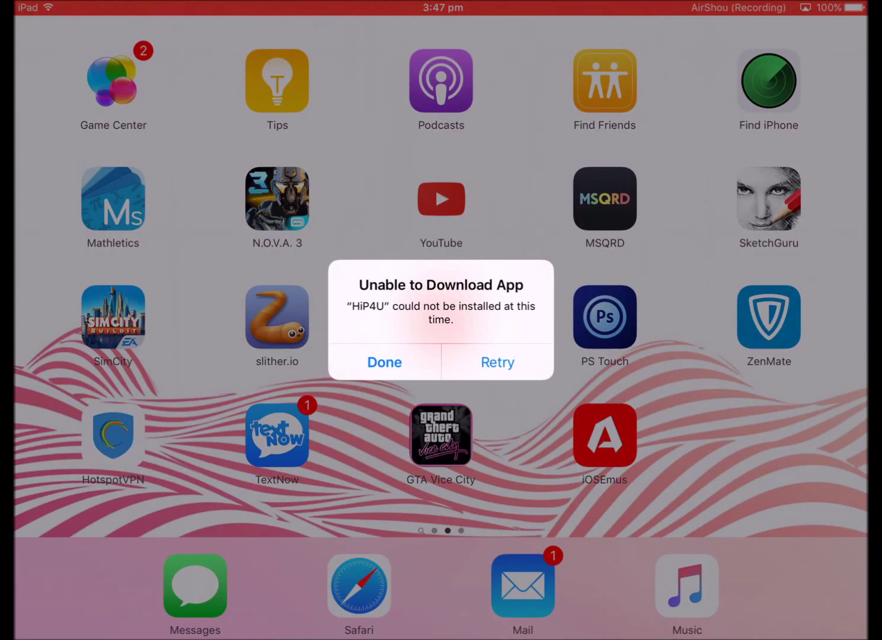
{"action": "left_click", "coordinate": [498, 363]}
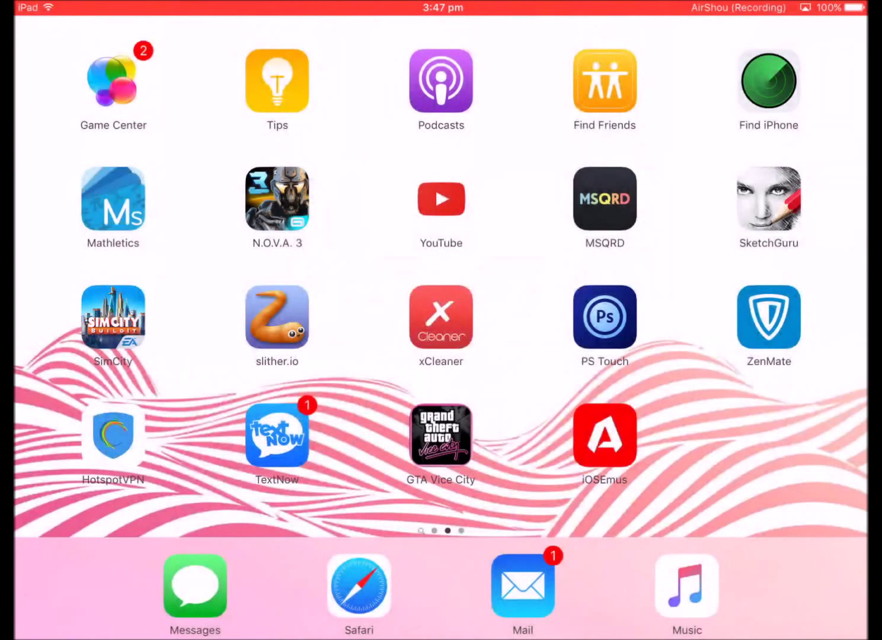
Open Date & Time in Settings and turn off Set Automatically
{"action": "left_click_drag", "start_coordinate": [275, 317], "coordinate": [620, 316]}
{"action": "left_click", "coordinate": [758, 315]}
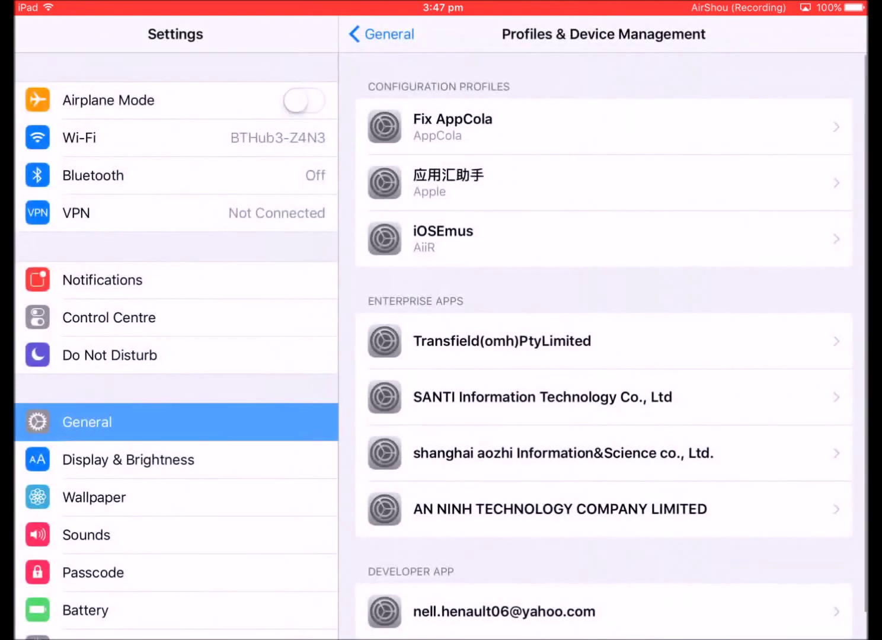
{"action": "scroll", "coordinate": [600, 344], "scroll_direction": "down", "scroll_amount": 3}
{"action": "scroll", "coordinate": [601, 345], "scroll_direction": "up", "scroll_amount": 3}
{"action": "left_click", "coordinate": [375, 34]}
{"action": "scroll", "coordinate": [599, 344], "scroll_direction": "down", "scroll_amount": 5}
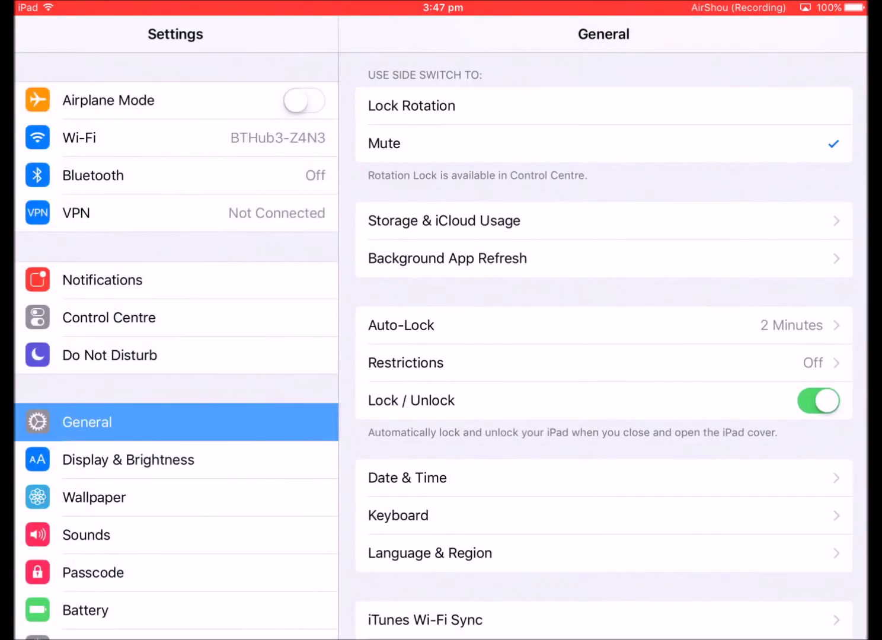
{"action": "left_click", "coordinate": [600, 478]}
{"action": "left_click", "coordinate": [831, 168]}
Roll the date back to 6 Jul 2012 and return to the Home Screen
{"action": "left_click", "coordinate": [604, 242]}
{"action": "left_click_drag", "start_coordinate": [538, 303], "coordinate": [538, 414]}
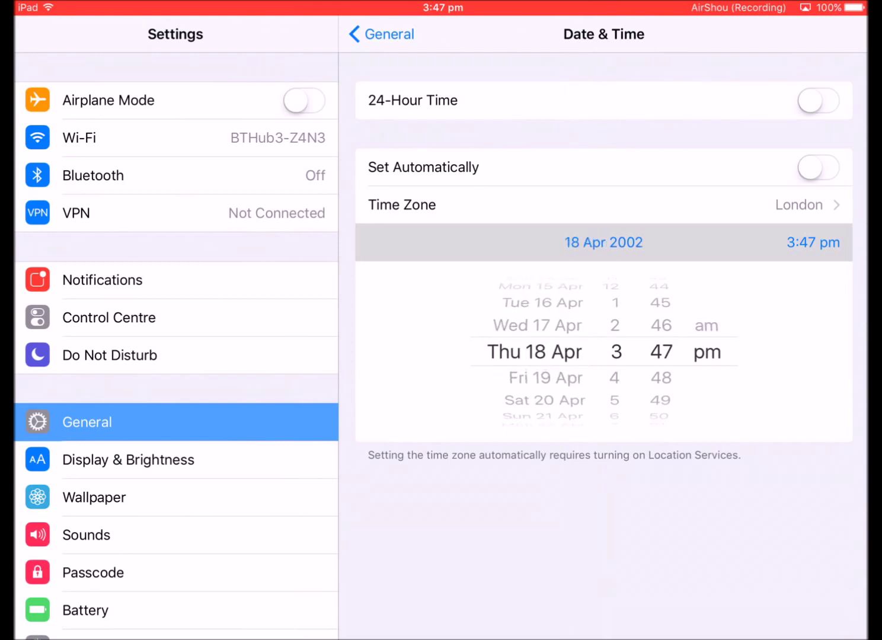
{"action": "left_click", "coordinate": [604, 204]}
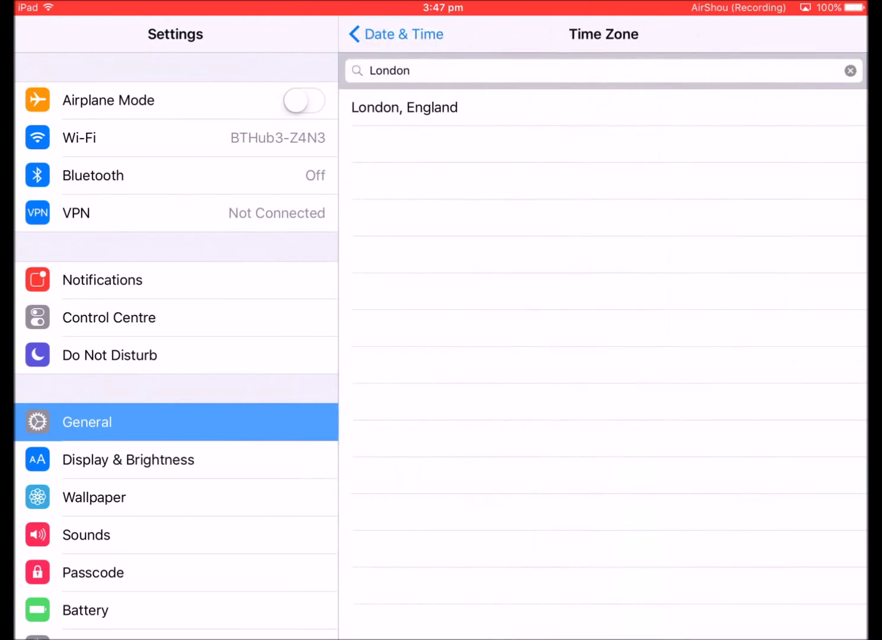
{"action": "left_click", "coordinate": [382, 34]}
{"action": "left_click", "coordinate": [819, 168]}
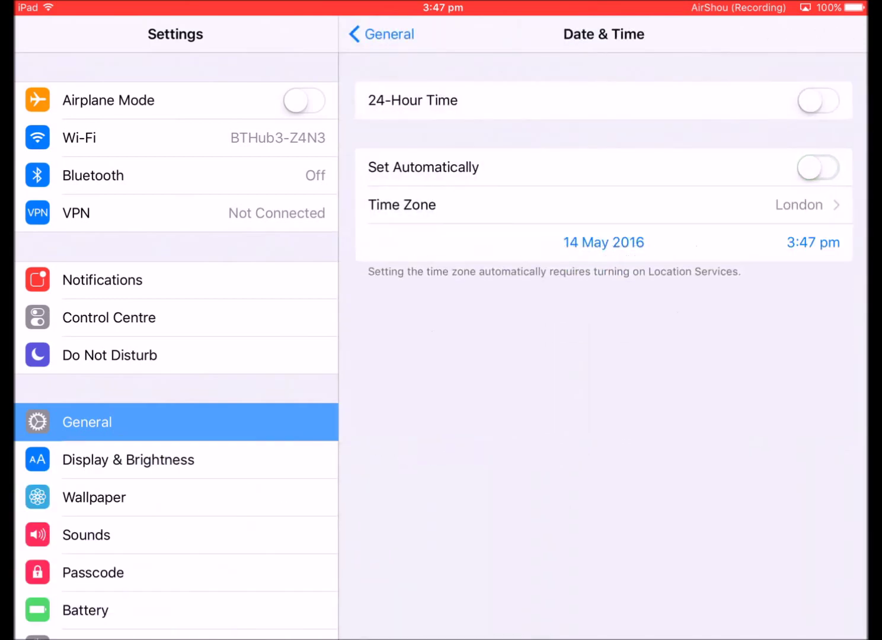
{"action": "left_click", "coordinate": [604, 243]}
{"action": "scroll", "coordinate": [543, 351], "scroll_direction": "up", "scroll_amount": 10}
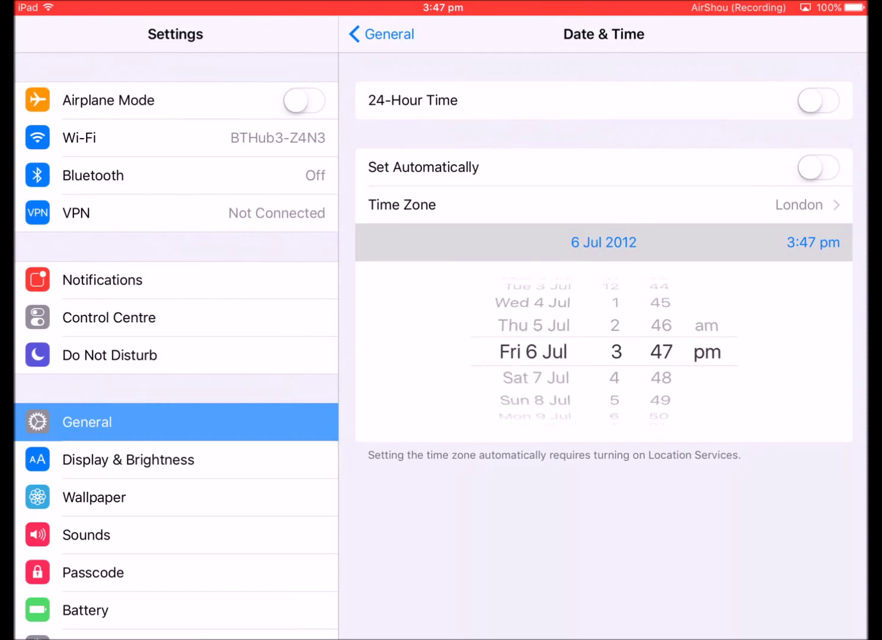
{"action": "key", "text": "super"}
{"action": "left_click_drag", "start_coordinate": [621, 276], "coordinate": [207, 276]}
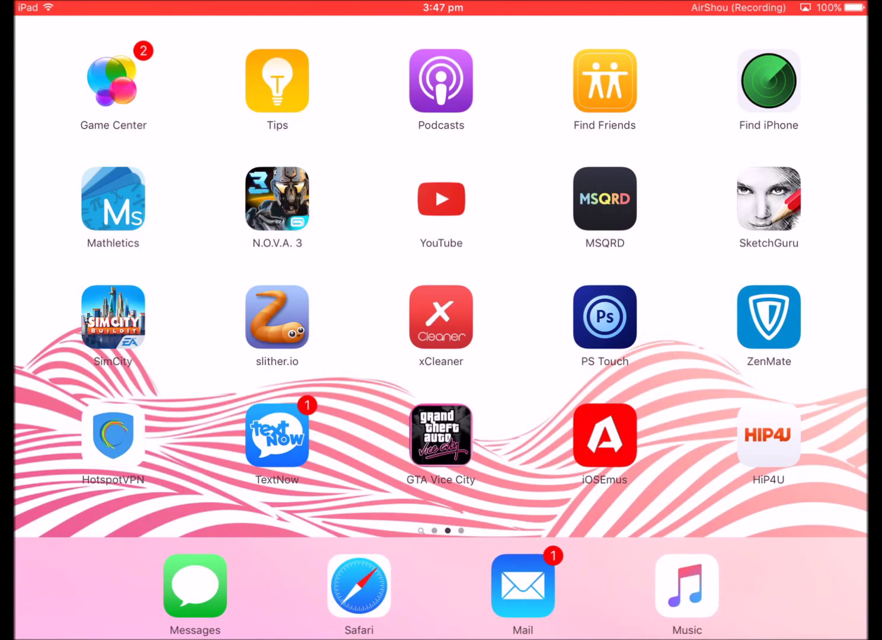
Try launching HiP4U, cancel the Untrusted Enterprise Developer alert, and reopen Settings
{"action": "left_click", "coordinate": [768, 436]}
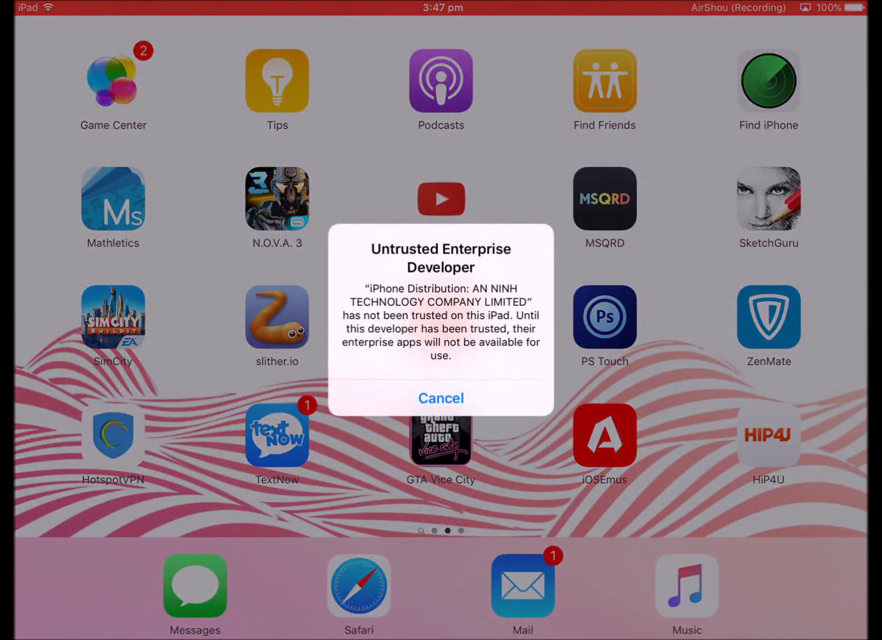
{"action": "left_click", "coordinate": [442, 398]}
{"action": "left_click_drag", "start_coordinate": [207, 448], "coordinate": [690, 447]}
{"action": "left_click", "coordinate": [769, 316]}
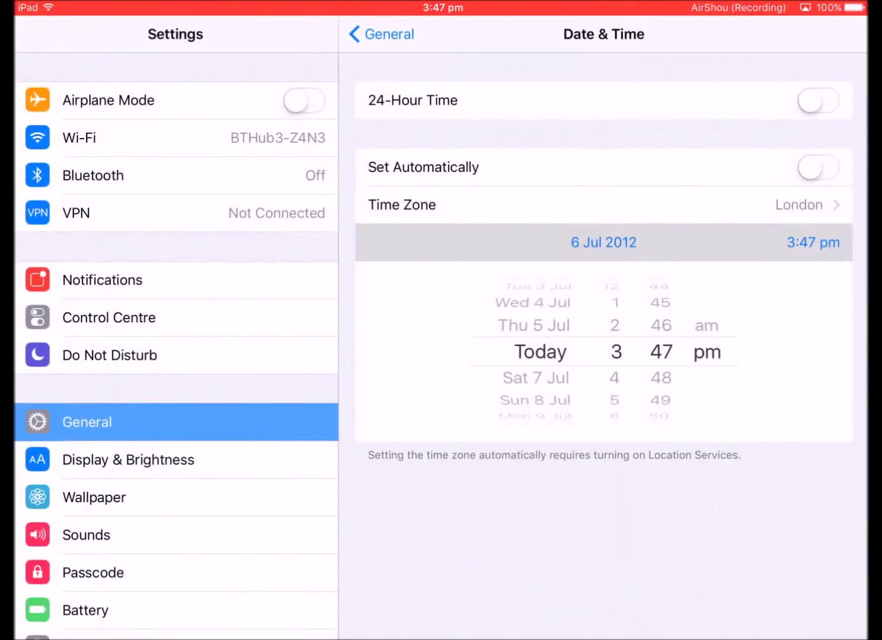
Turn Set Automatically back on and go to Profiles & Device Management
{"action": "left_click", "coordinate": [819, 168]}
{"action": "left_click", "coordinate": [382, 34]}
{"action": "scroll", "coordinate": [604, 345], "scroll_direction": "down", "scroll_amount": 5}
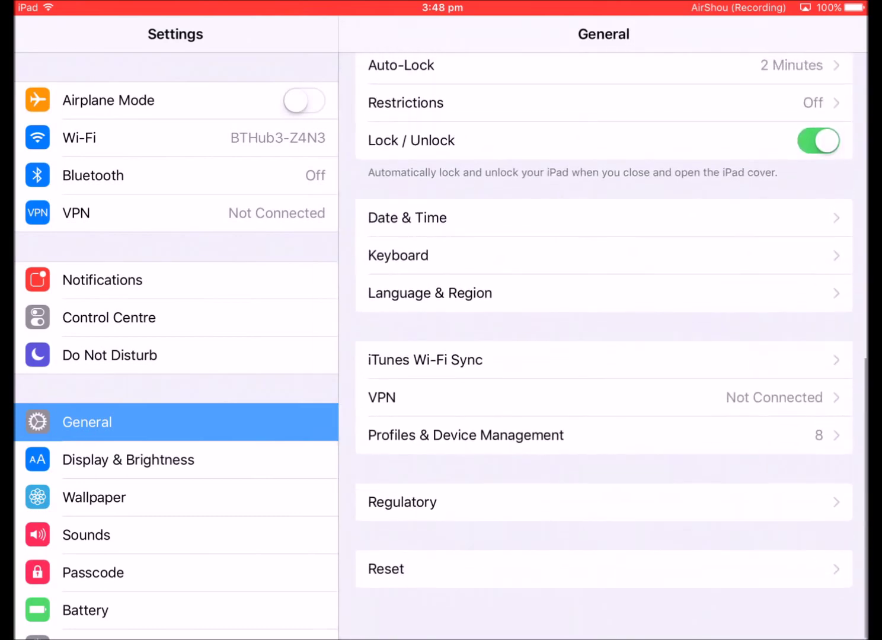
{"action": "left_click", "coordinate": [466, 456]}
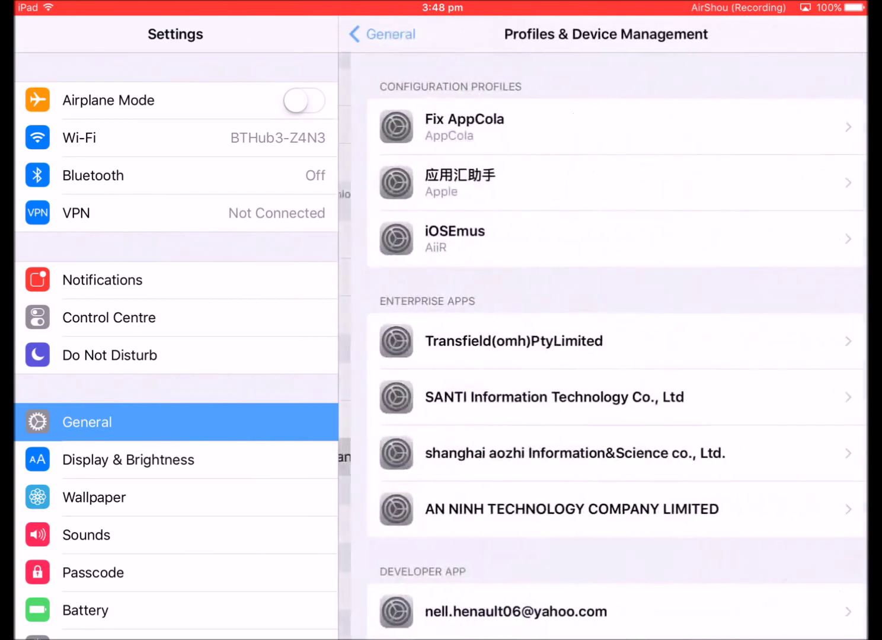
{"action": "left_click", "coordinate": [382, 34]}
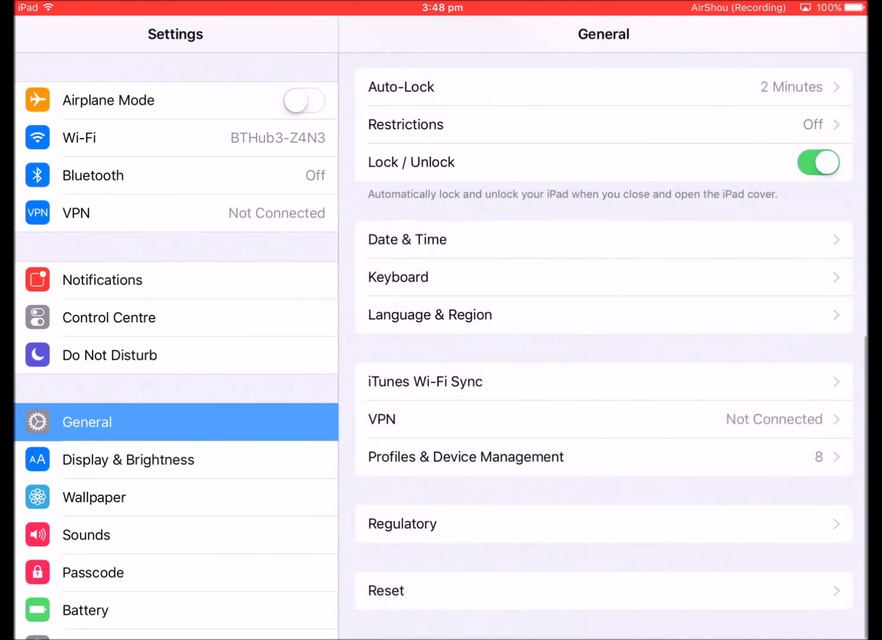
{"action": "scroll", "coordinate": [604, 310], "scroll_direction": "up", "scroll_amount": 1}
{"action": "left_click", "coordinate": [466, 457]}
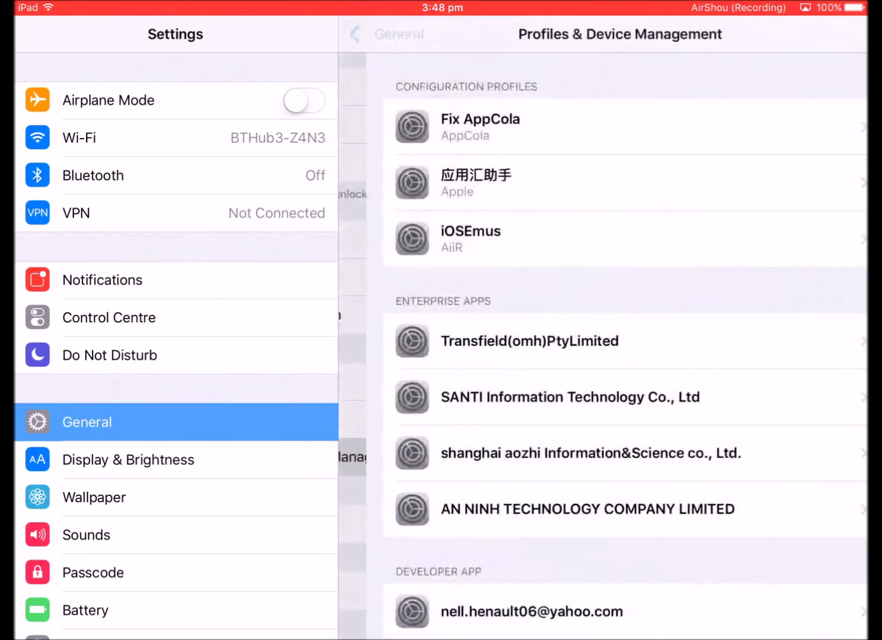
{"action": "scroll", "coordinate": [604, 345], "scroll_direction": "up", "scroll_amount": 1}
Inspect the Transfield, SANTI and shanghai aozhi developer profiles
{"action": "left_click", "coordinate": [502, 341]}
{"action": "left_click", "coordinate": [462, 34]}
{"action": "left_click", "coordinate": [524, 367]}
{"action": "left_click", "coordinate": [400, 34]}
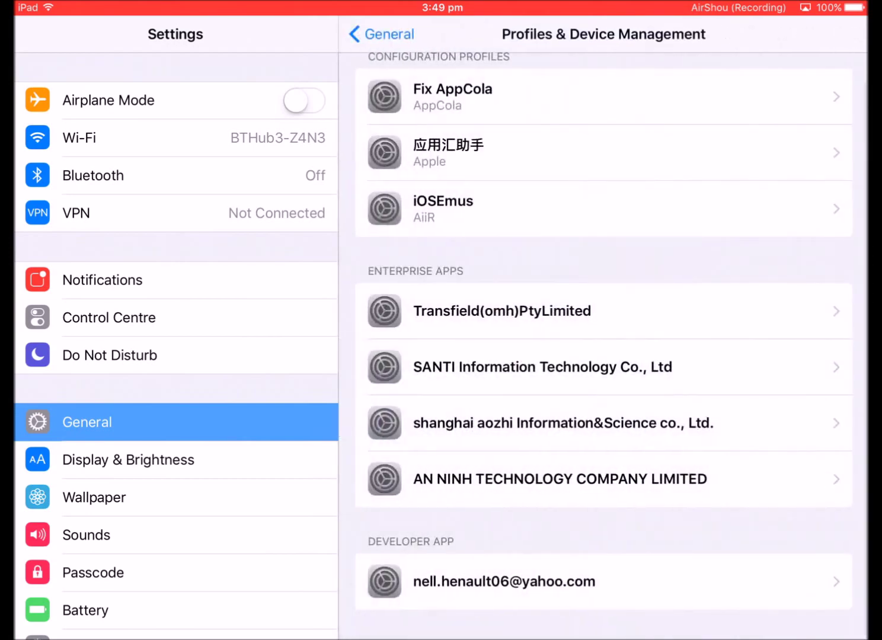
{"action": "left_click", "coordinate": [548, 422]}
{"action": "left_click", "coordinate": [387, 34]}
Verify HiP4U under AN NINH TECHNOLOGY COMPANY LIMITED and return Home
{"action": "left_click", "coordinate": [560, 478]}
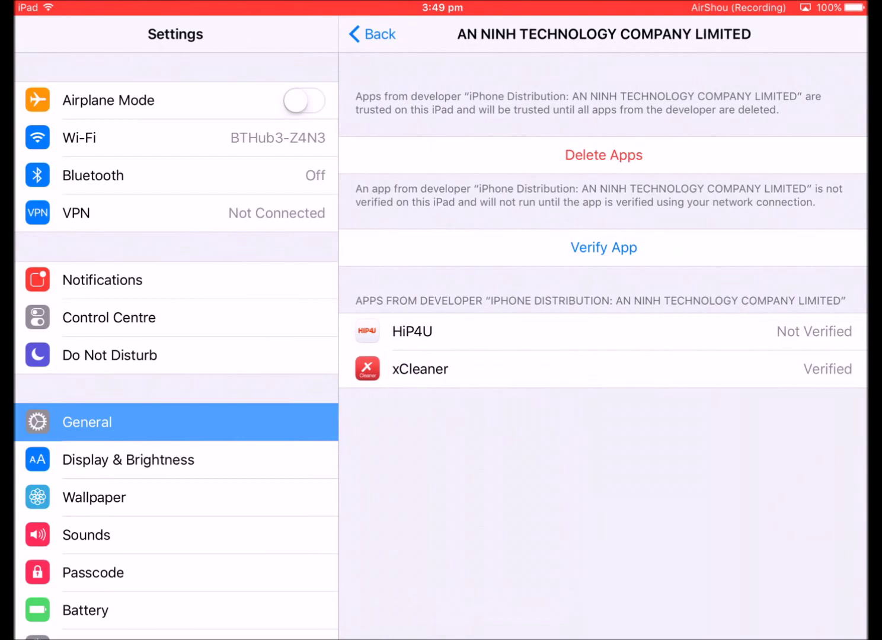
{"action": "left_click", "coordinate": [604, 247]}
{"action": "left_click", "coordinate": [498, 393]}
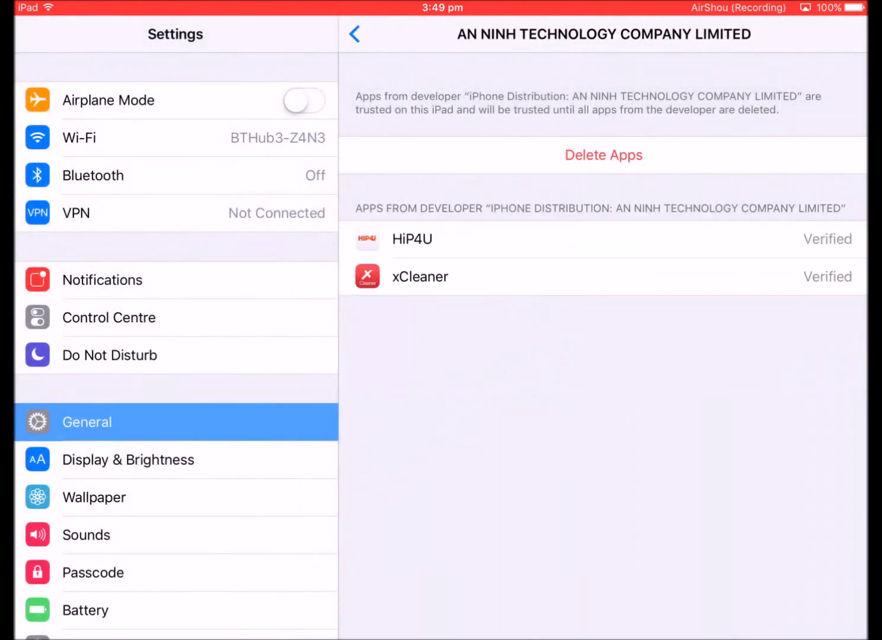
{"action": "key", "text": "super"}
Swipe to the HiP4U page and launch HiP4U to its 2.0.1 splash screen
{"action": "left_click_drag", "start_coordinate": [689, 275], "coordinate": [138, 276]}
{"action": "left_click_drag", "start_coordinate": [207, 276], "coordinate": [620, 276]}
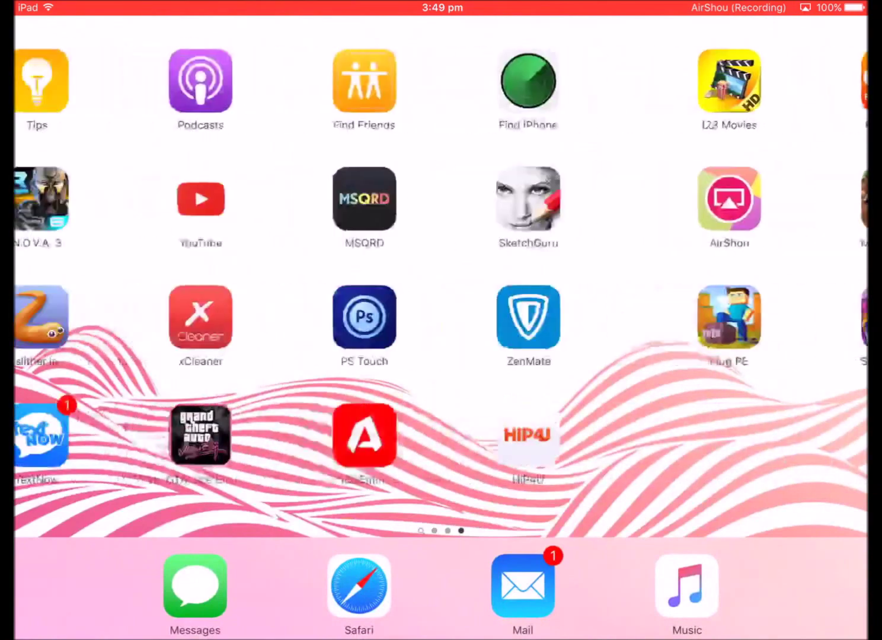
{"action": "left_click", "coordinate": [769, 435]}
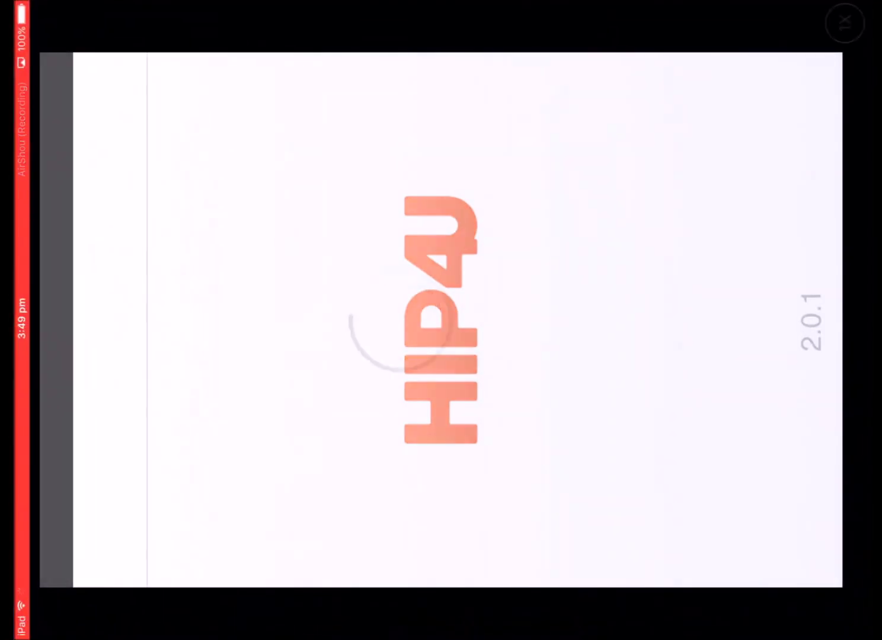